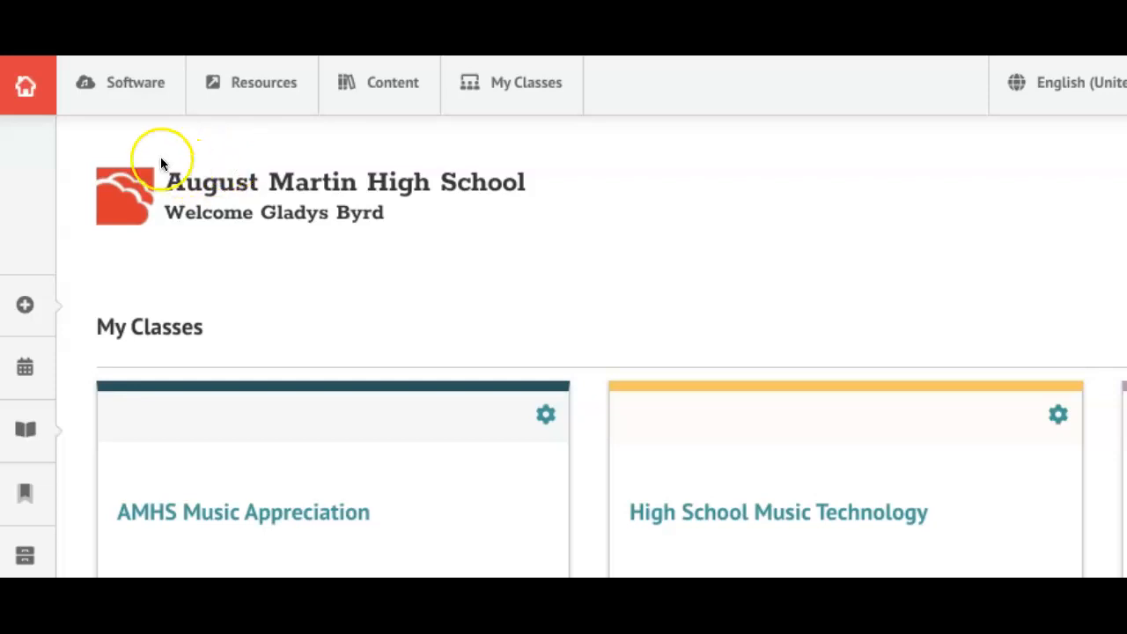
# Open the Software panel in MusicFirst Classroom to list the available apps.
pyautogui.click(130, 88)
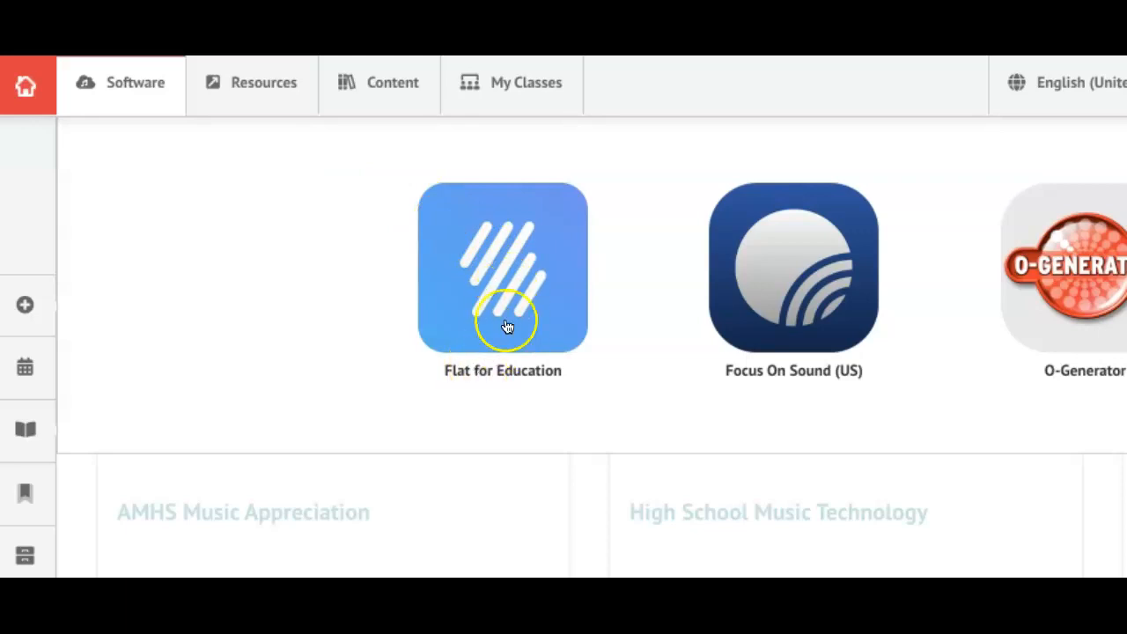
# Launch Flat for Education and start a new score titled 'My first score', fixing a typo.
pyautogui.click(509, 283)
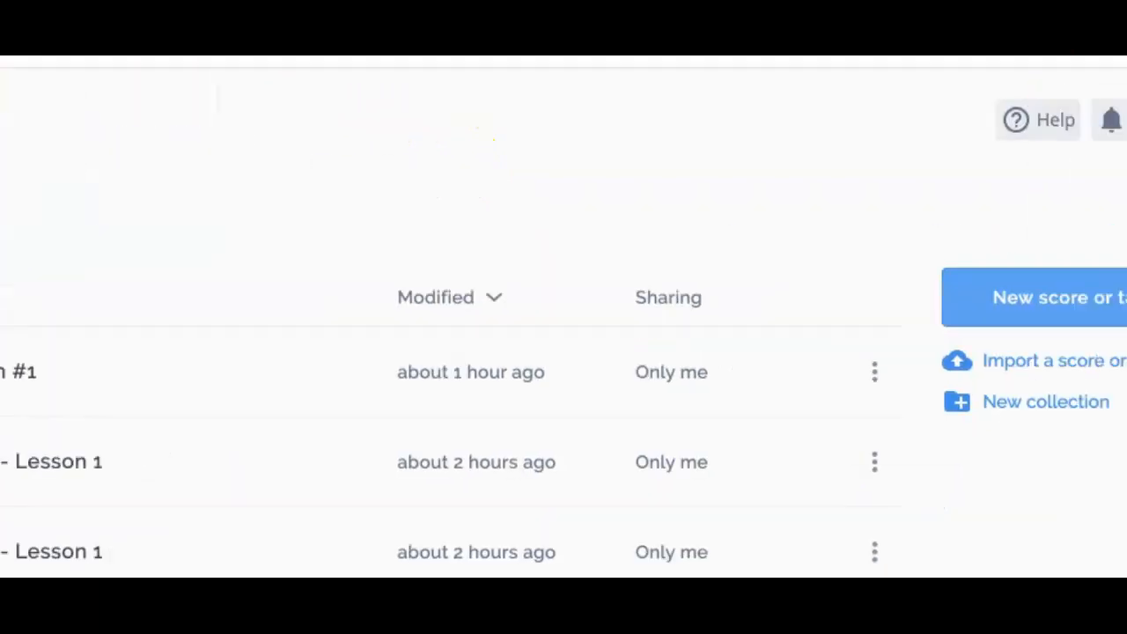
pyautogui.click(977, 275)
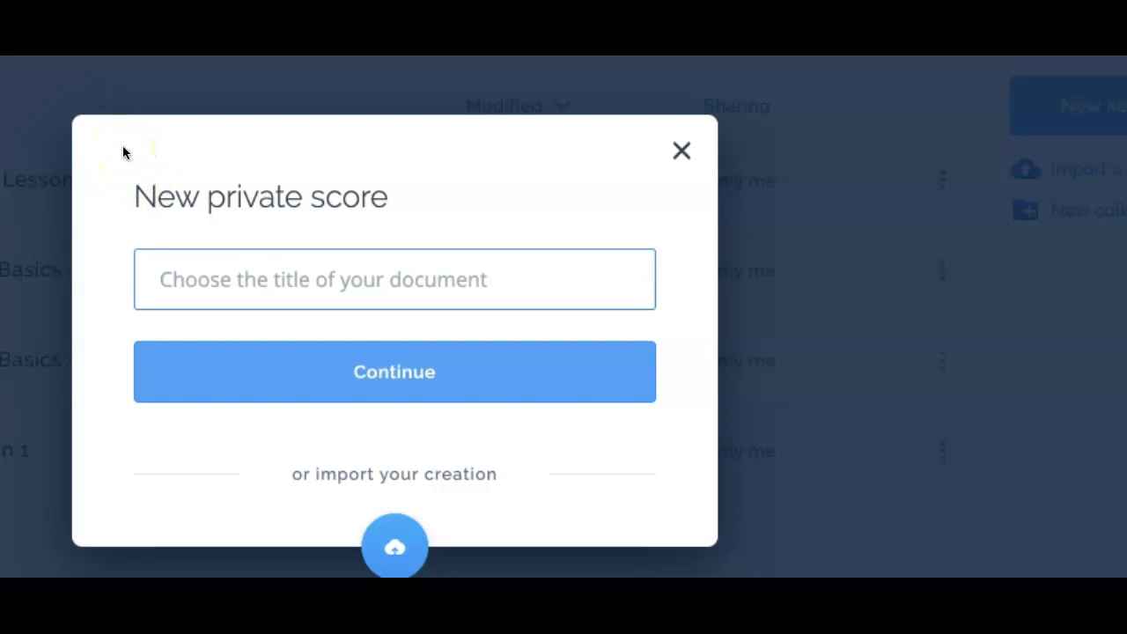
pyautogui.write('My firat')
pyautogui.press('BackSpace')
pyautogui.press('BackSpace')
pyautogui.write('st score')
# Add Grand Piano HQ from Keyboards as the only instrument and create the score.
pyautogui.click(370, 365)
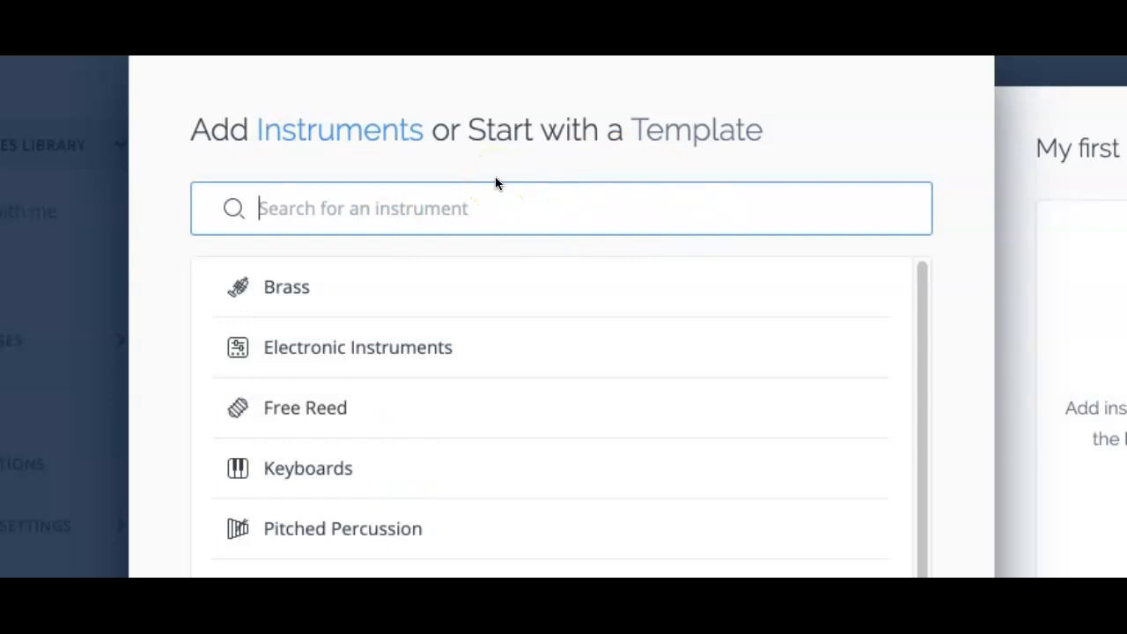
pyautogui.click(280, 474)
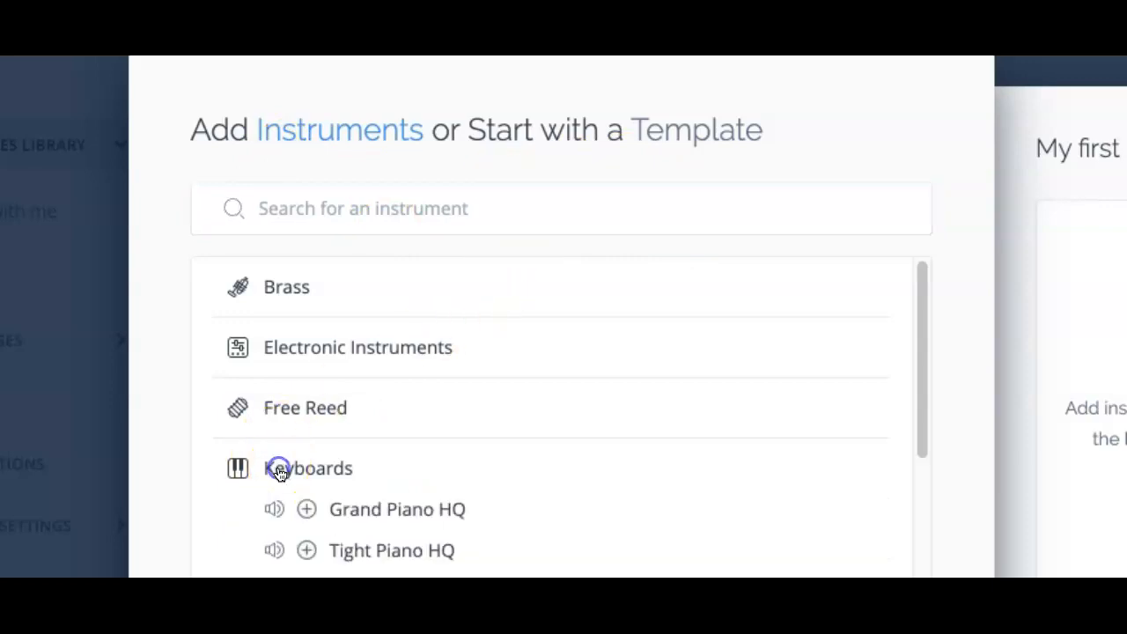
pyautogui.click(395, 516)
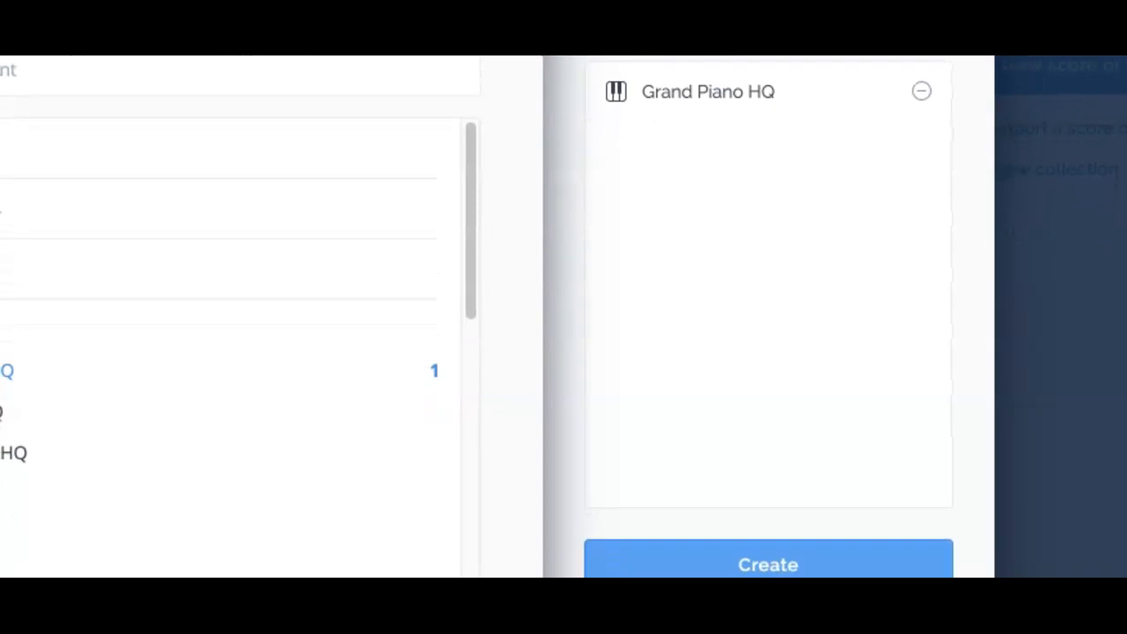
pyautogui.click(791, 497)
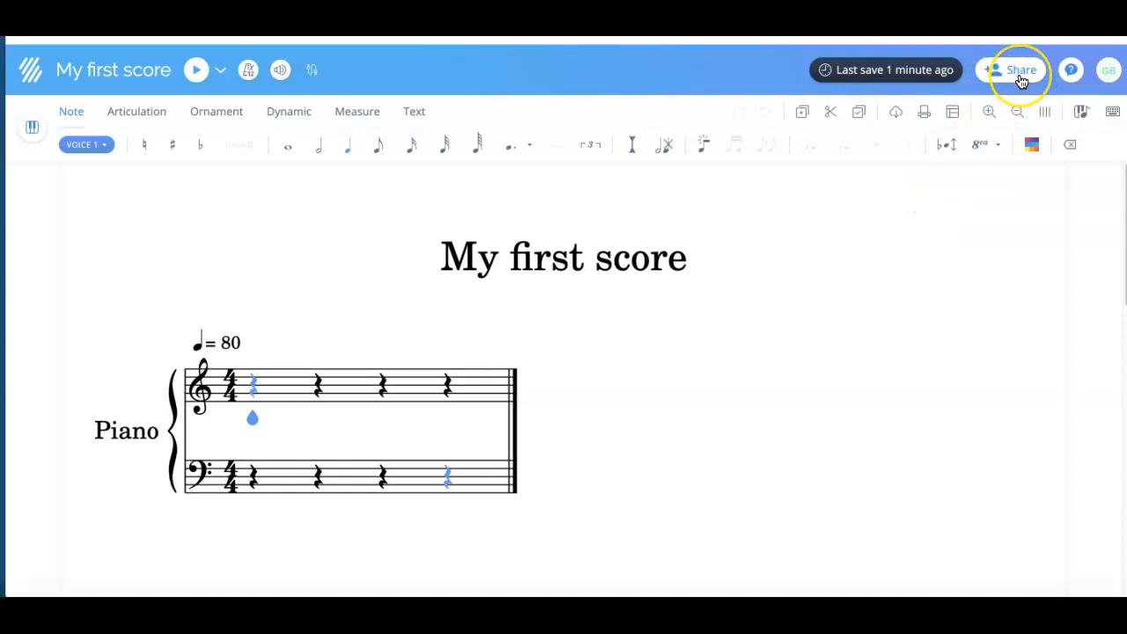
pyautogui.click(1020, 80)
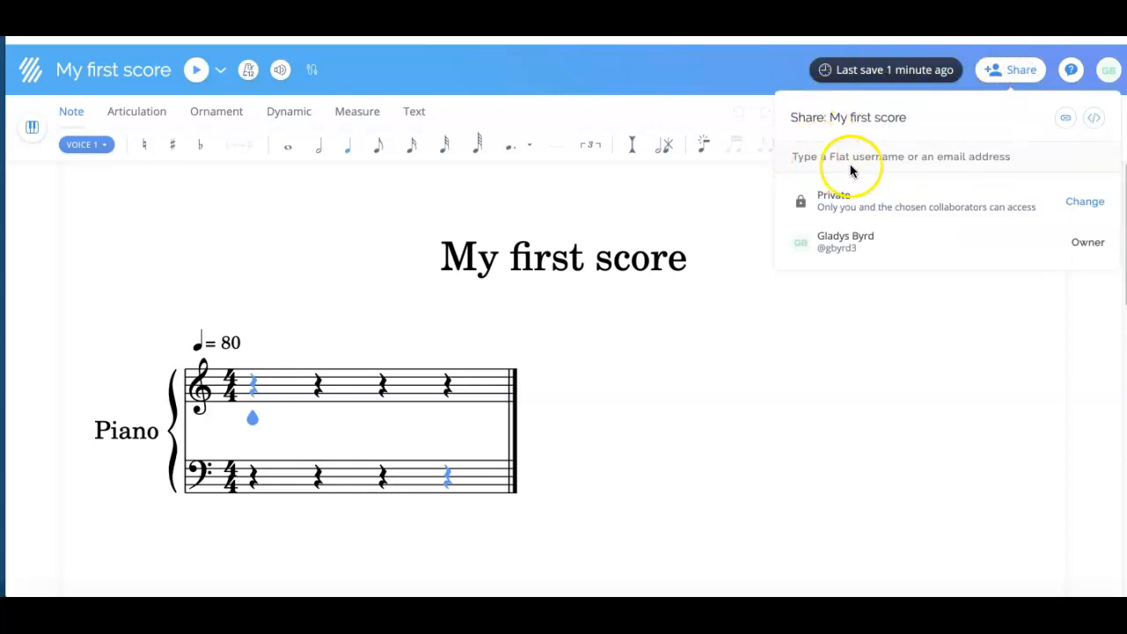
pyautogui.click(938, 161)
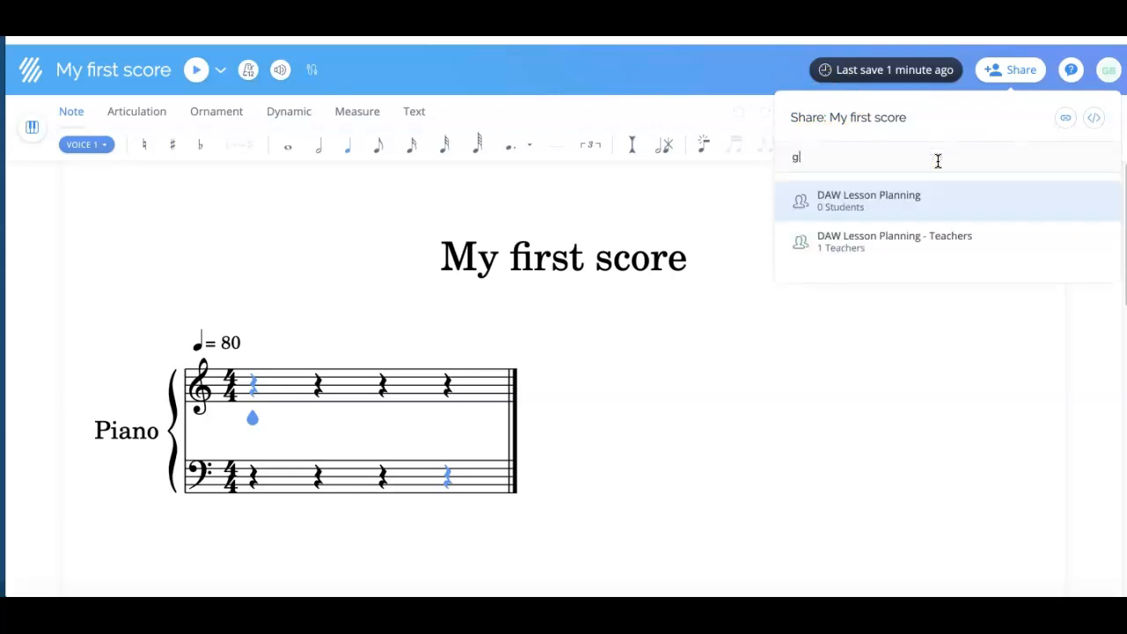
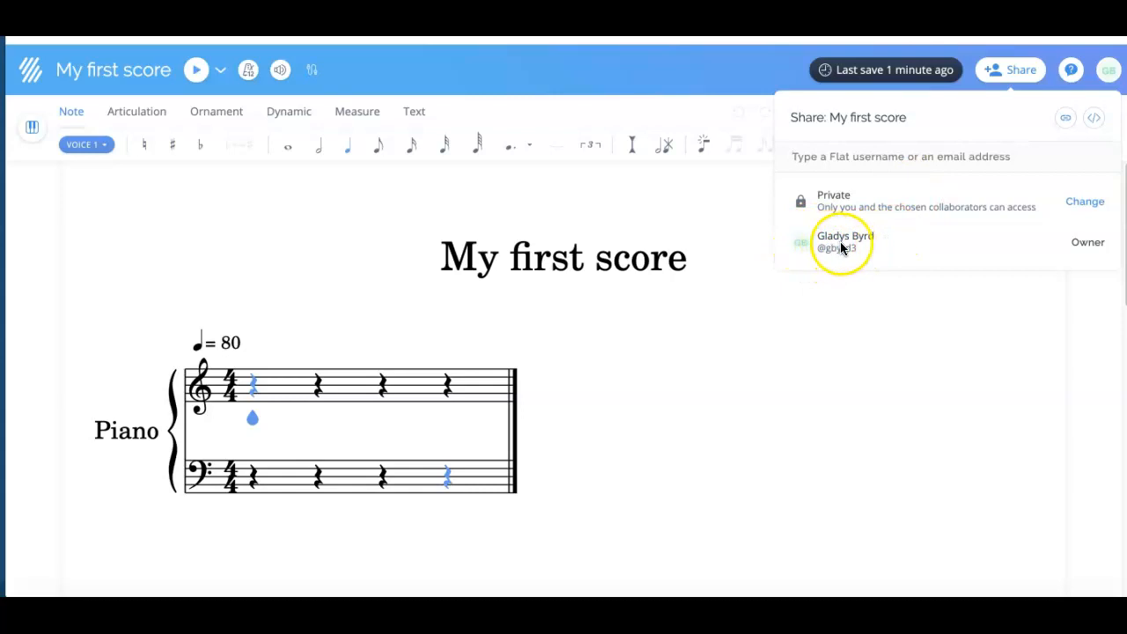
pyautogui.click(867, 164)
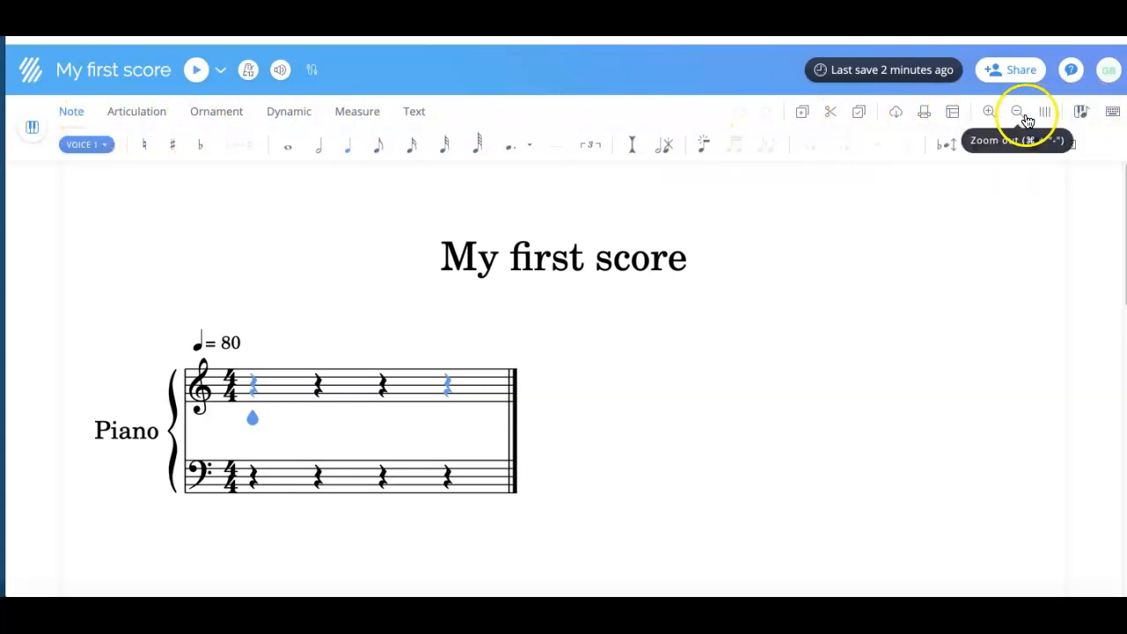
# In Layout settings, set the Notes heads Shape to Notes names, save, and close the settings.
pyautogui.click(955, 117)
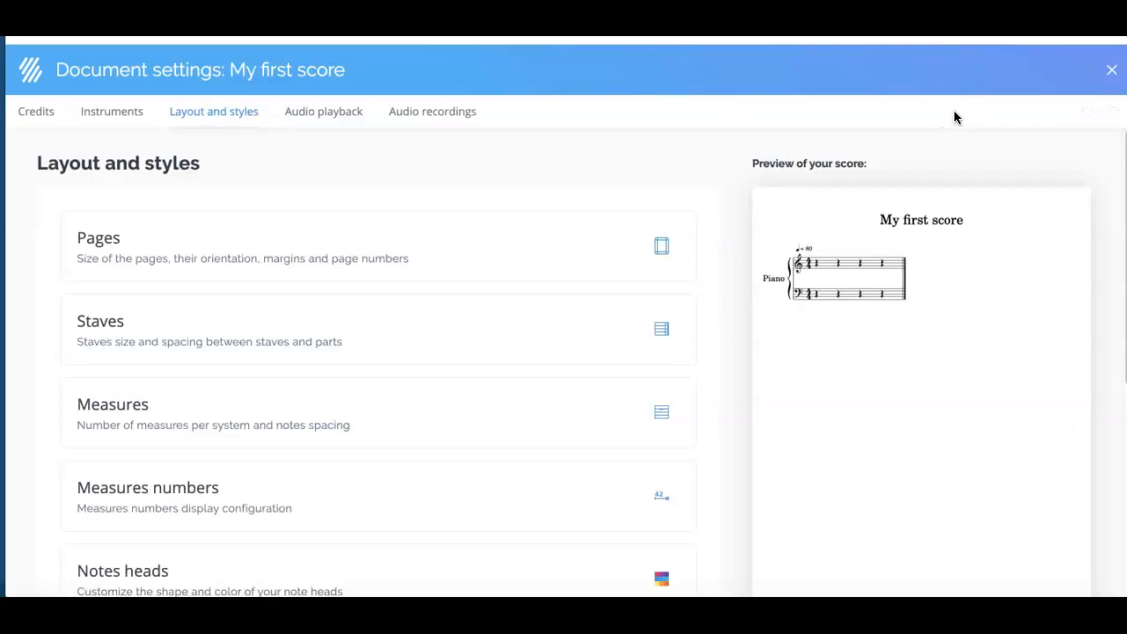
pyautogui.scroll(-1, 481, 220)
pyautogui.scroll(-2, 481, 219)
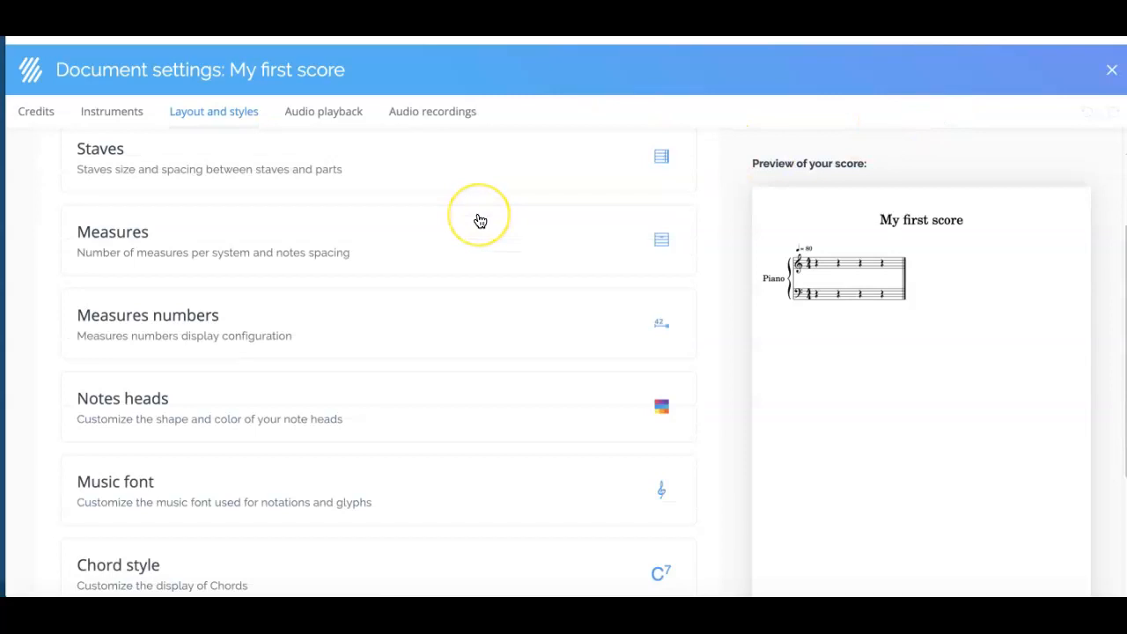
pyautogui.click(176, 403)
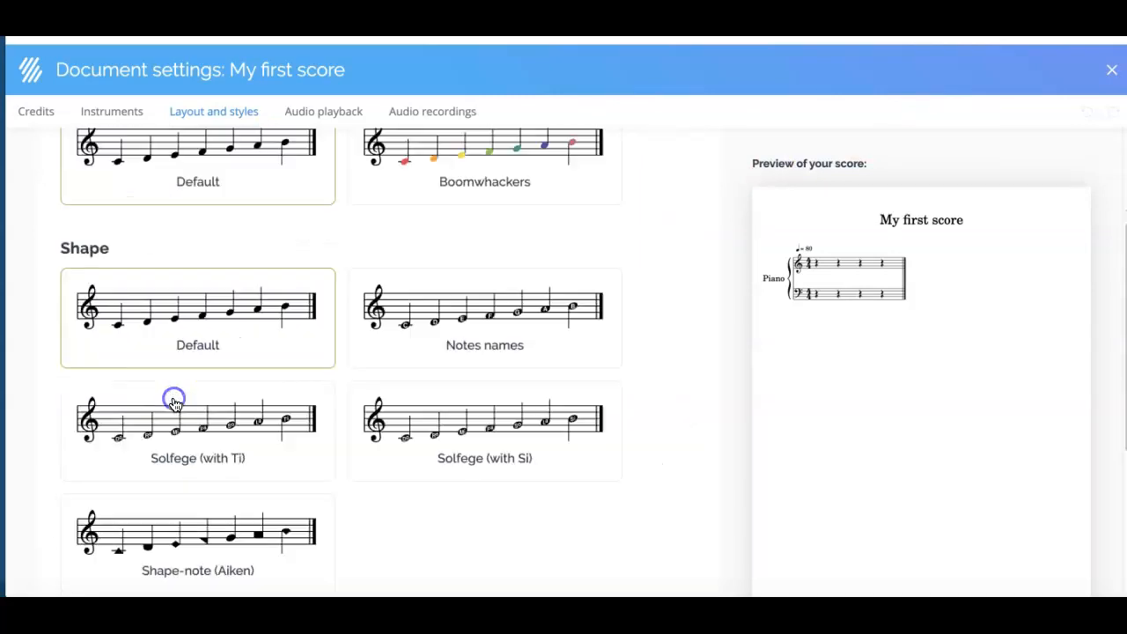
pyautogui.click(196, 401)
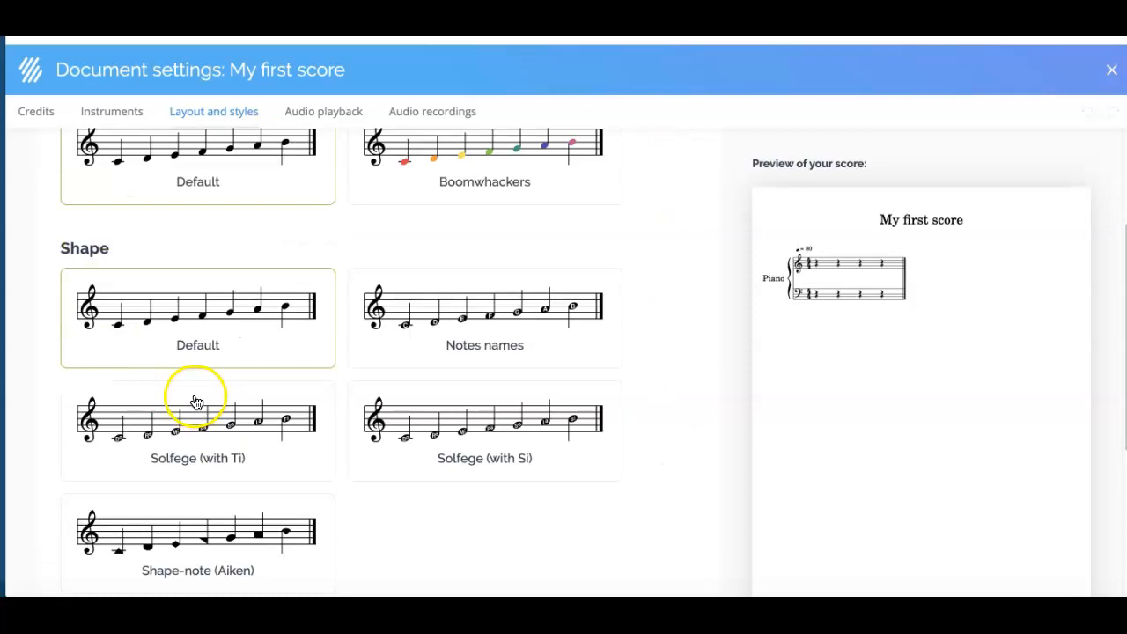
pyautogui.scroll(1, 203, 416)
pyautogui.click(365, 412)
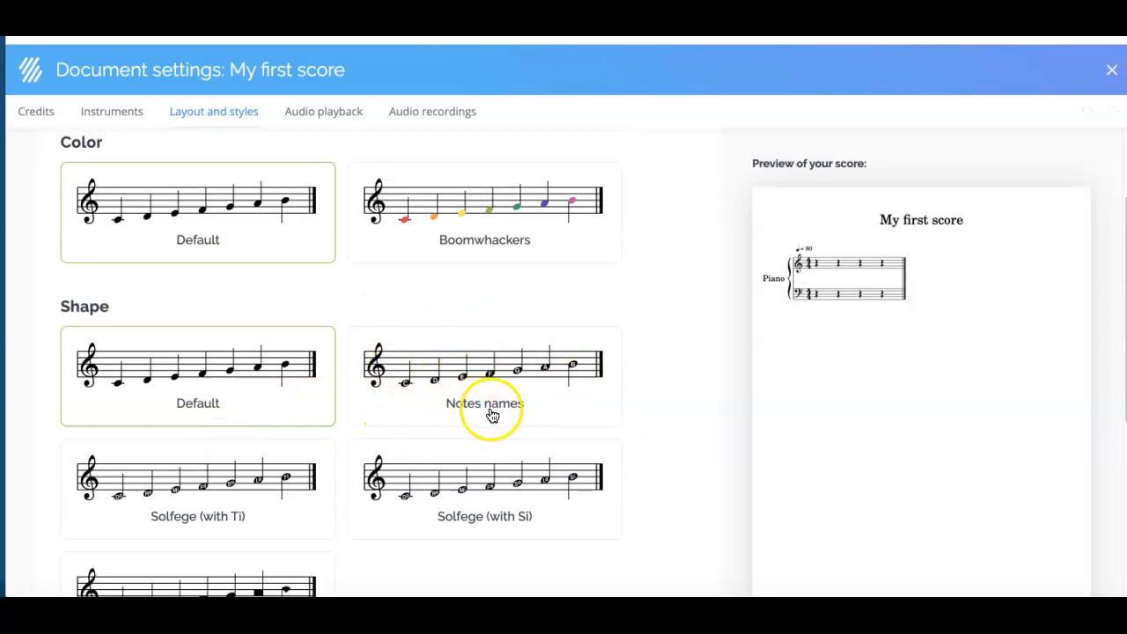
pyautogui.click(471, 370)
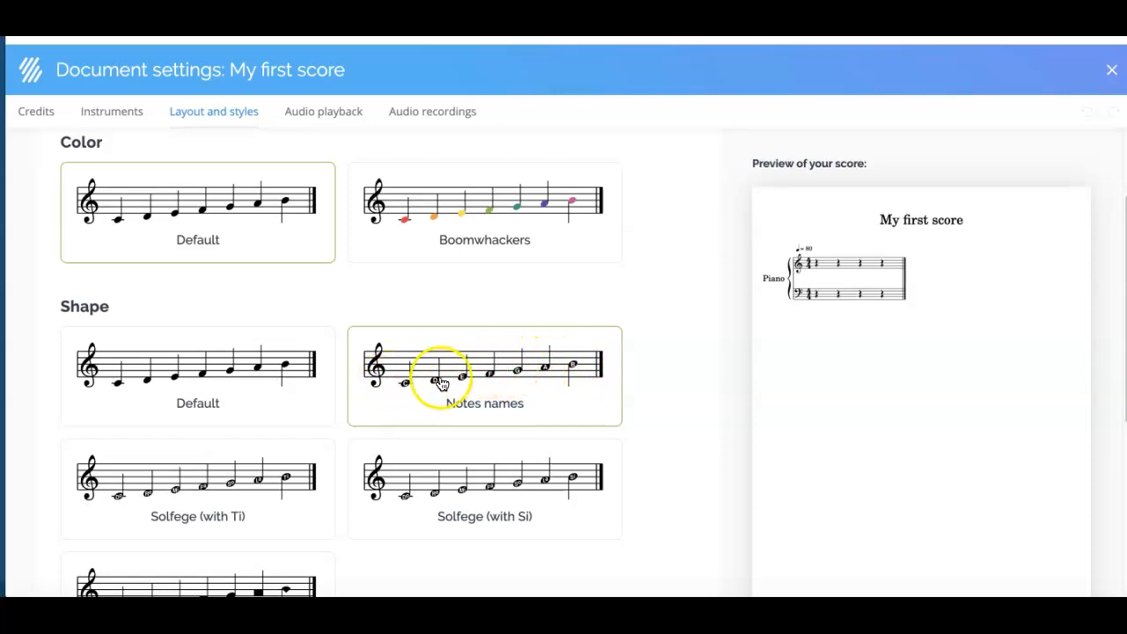
pyautogui.scroll(-5, 445, 383)
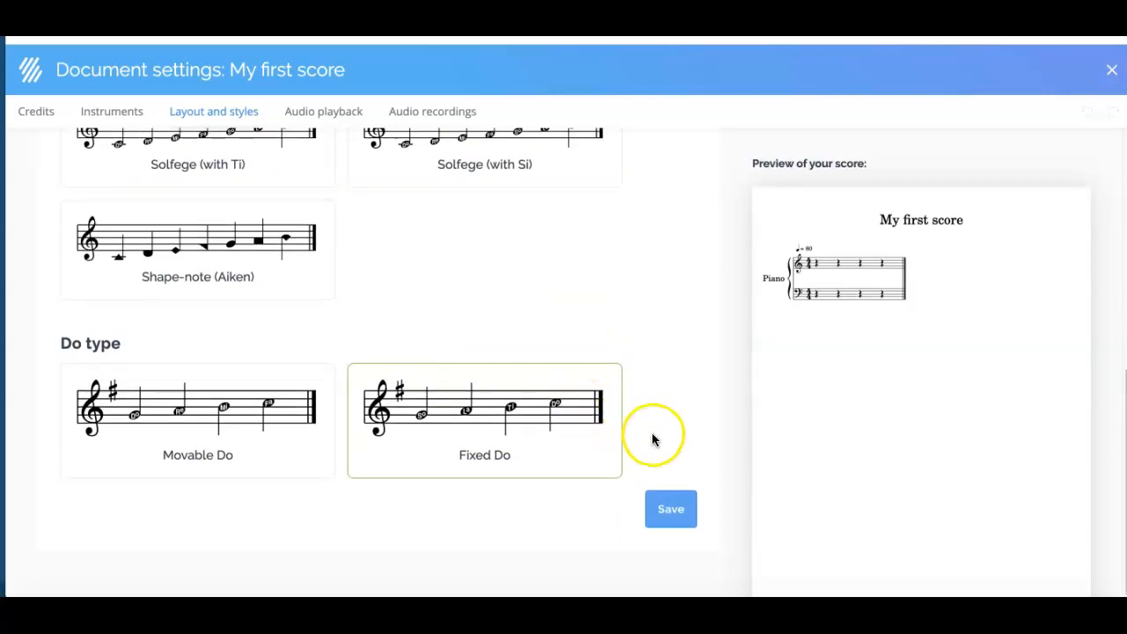
pyautogui.click(673, 511)
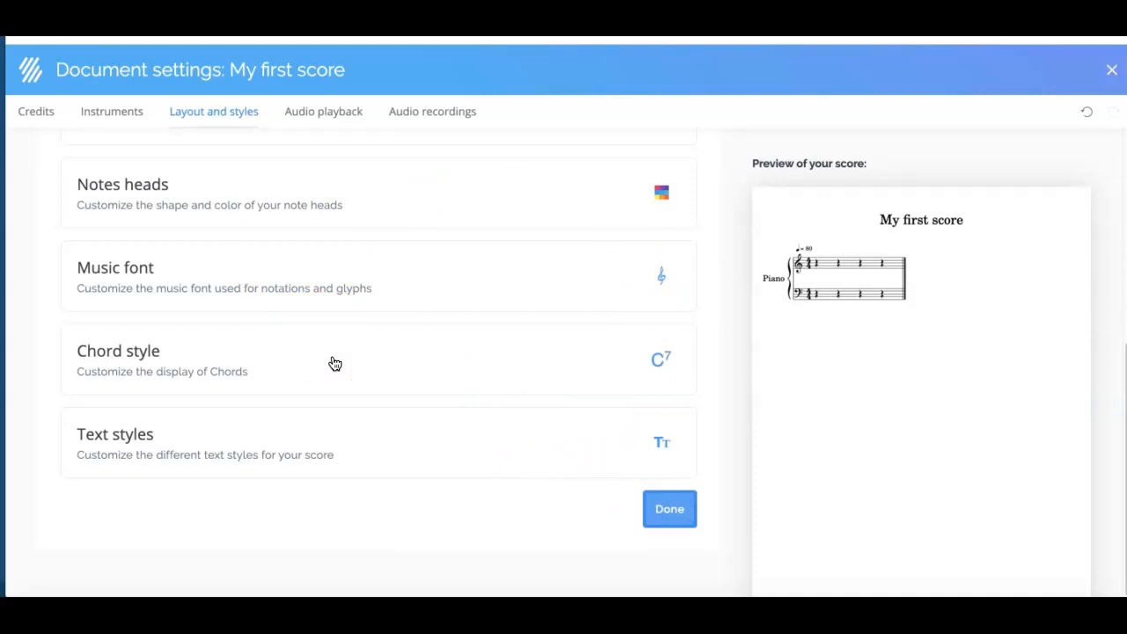
pyautogui.click(438, 383)
pyautogui.click(667, 512)
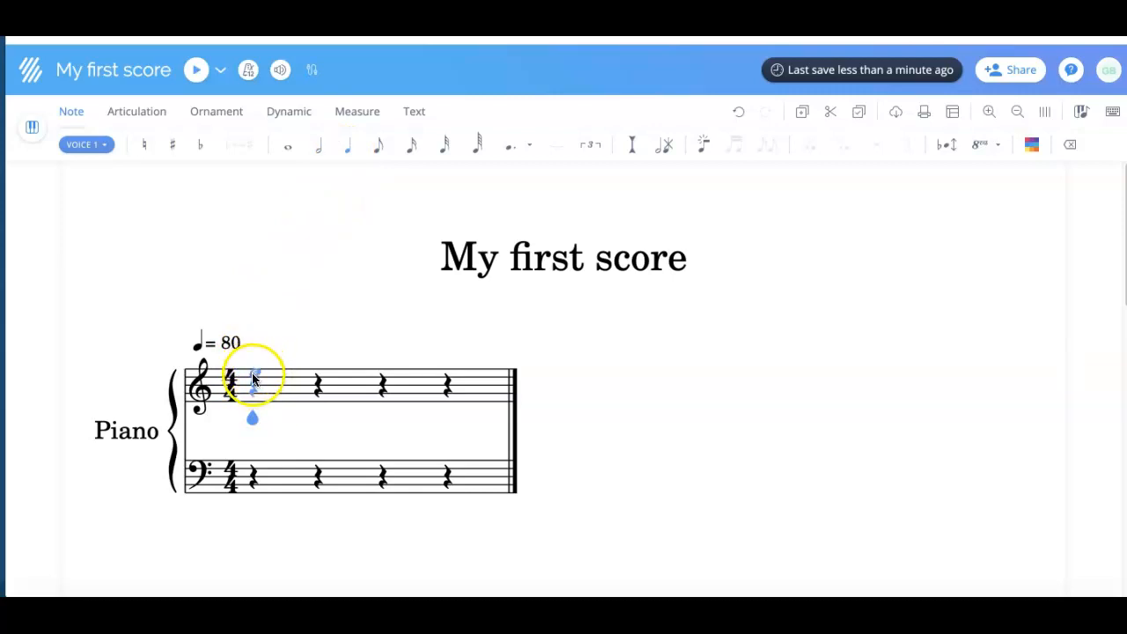
pyautogui.click(254, 404)
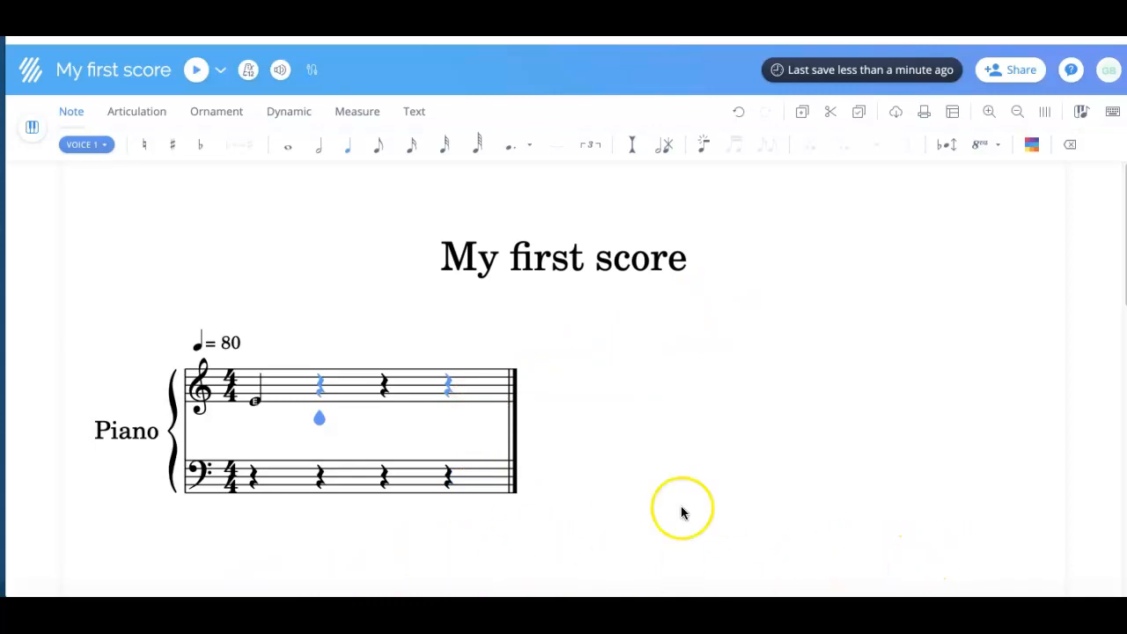
# Show the on-screen piano keyboard and test a few keys, including C5 and higher notes.
pyautogui.click(1084, 116)
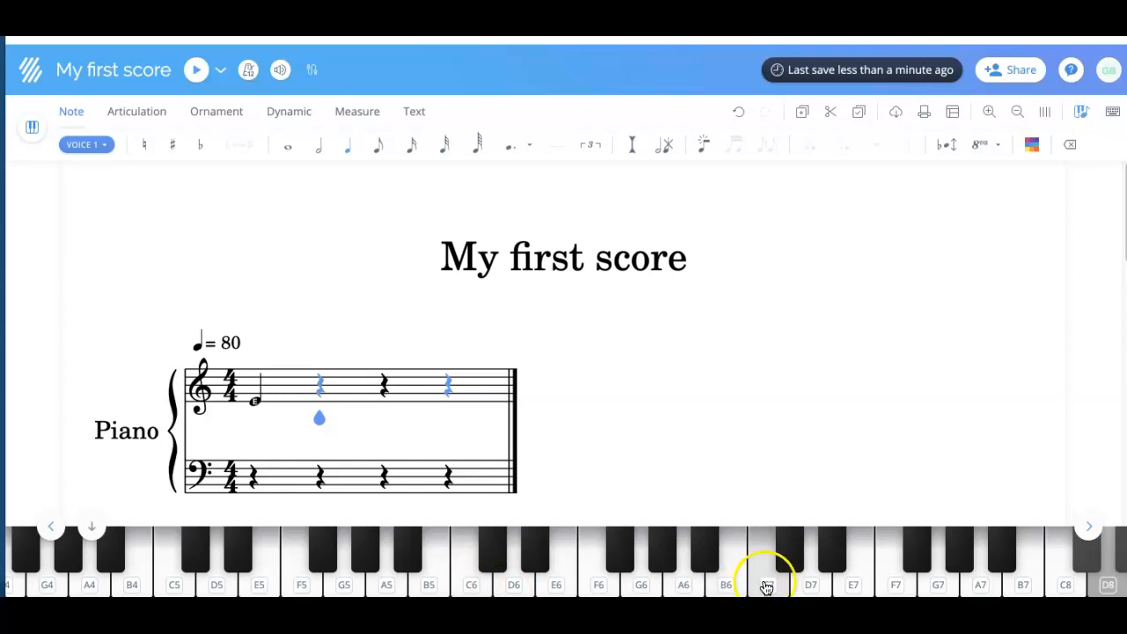
pyautogui.click(176, 592)
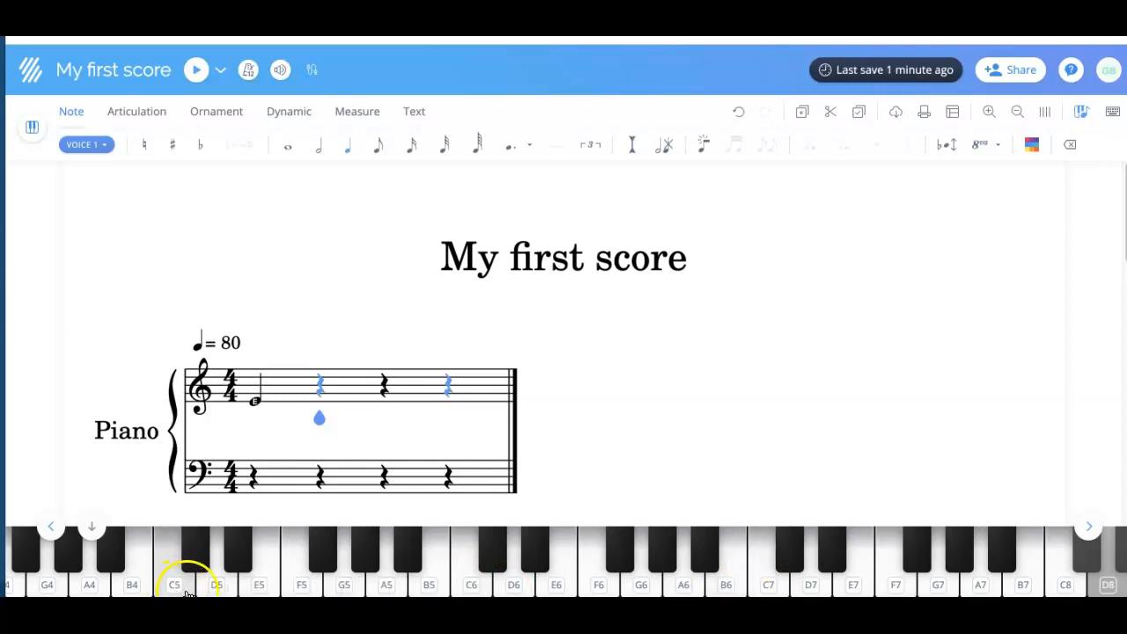
pyautogui.click(469, 590)
pyautogui.click(713, 590)
pyautogui.click(788, 589)
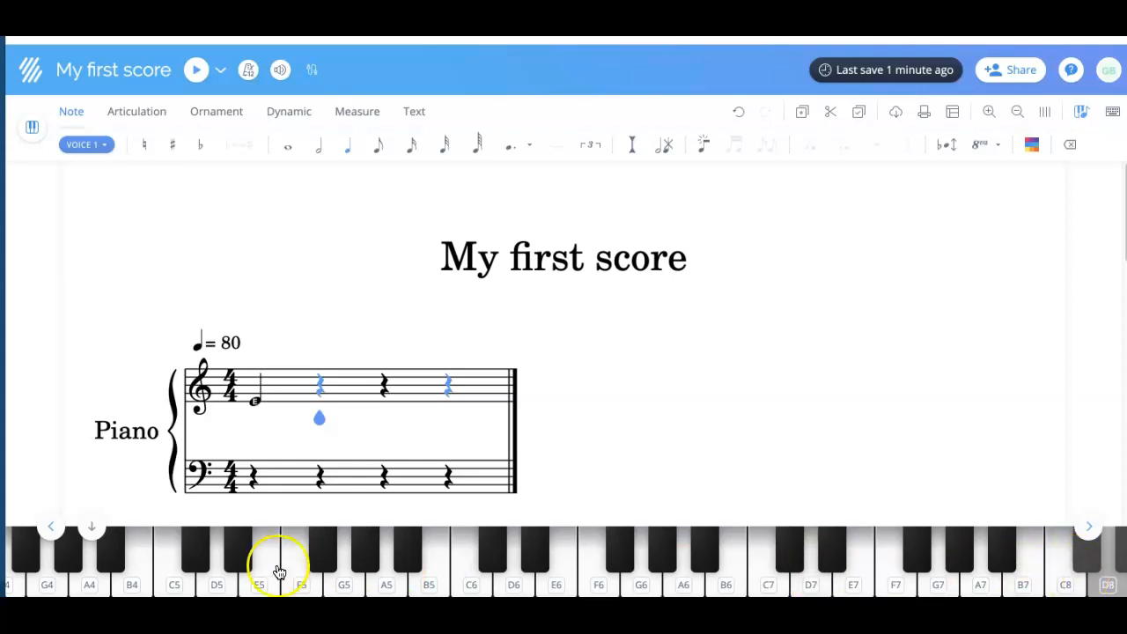
pyautogui.click(176, 593)
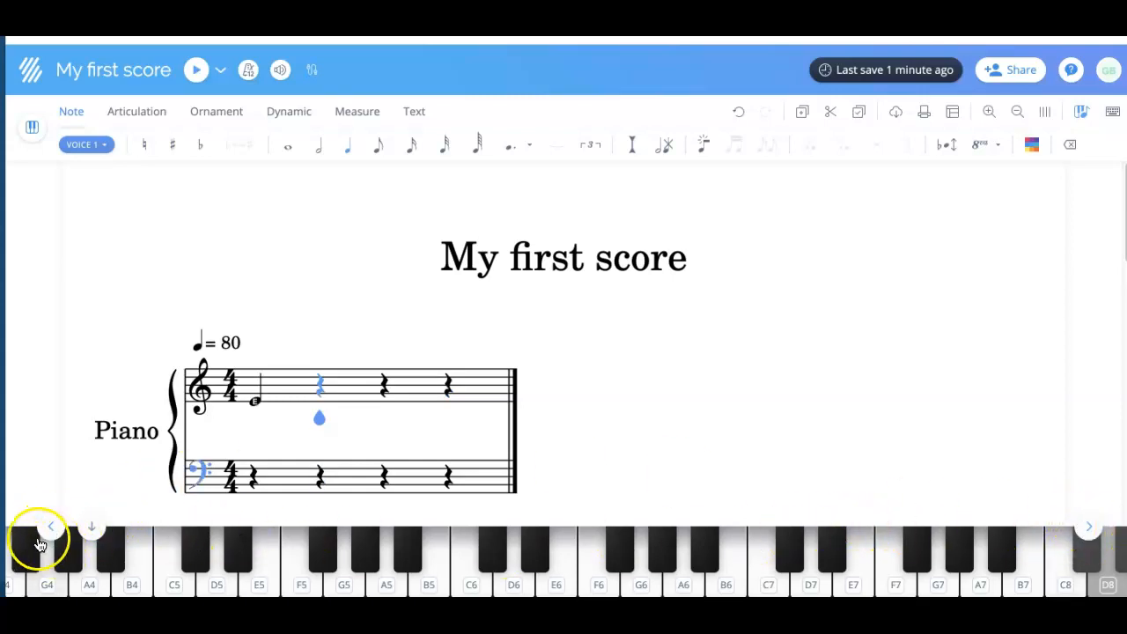
# Shift the piano range down to its lowest octave, testing D5 and C1 along the way.
pyautogui.click(53, 528)
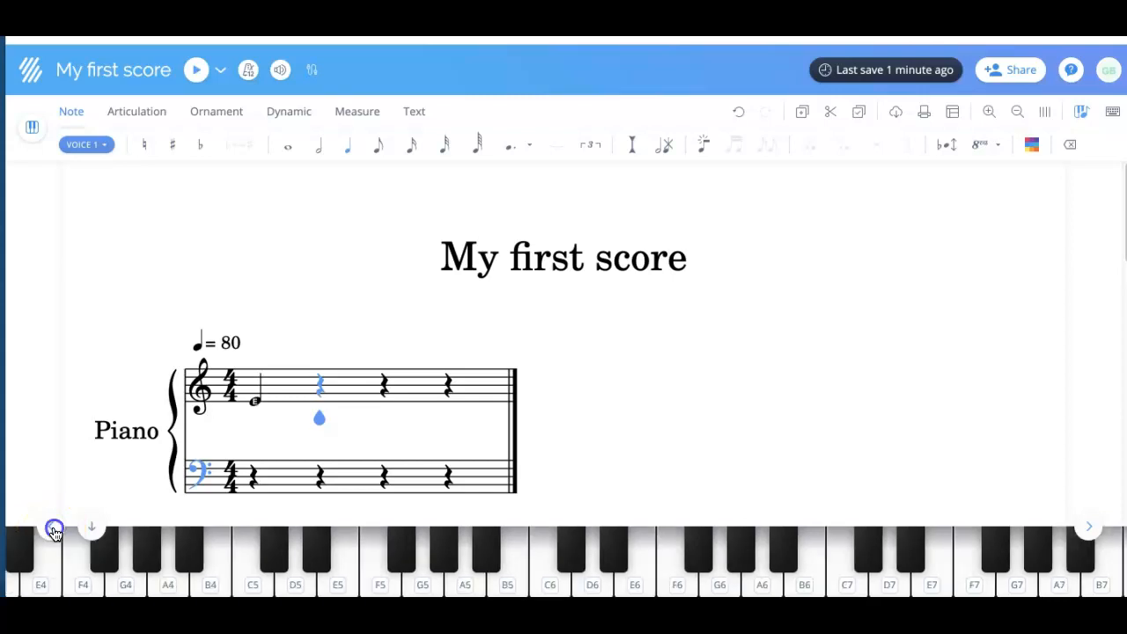
pyautogui.click(53, 529)
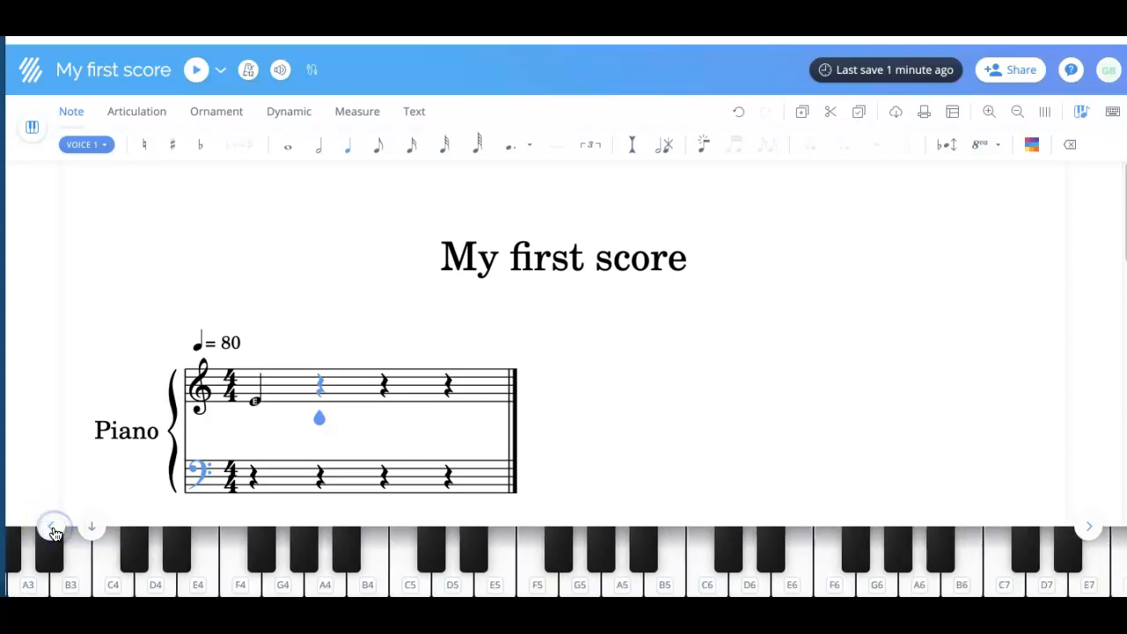
pyautogui.click(53, 529)
pyautogui.click(540, 561)
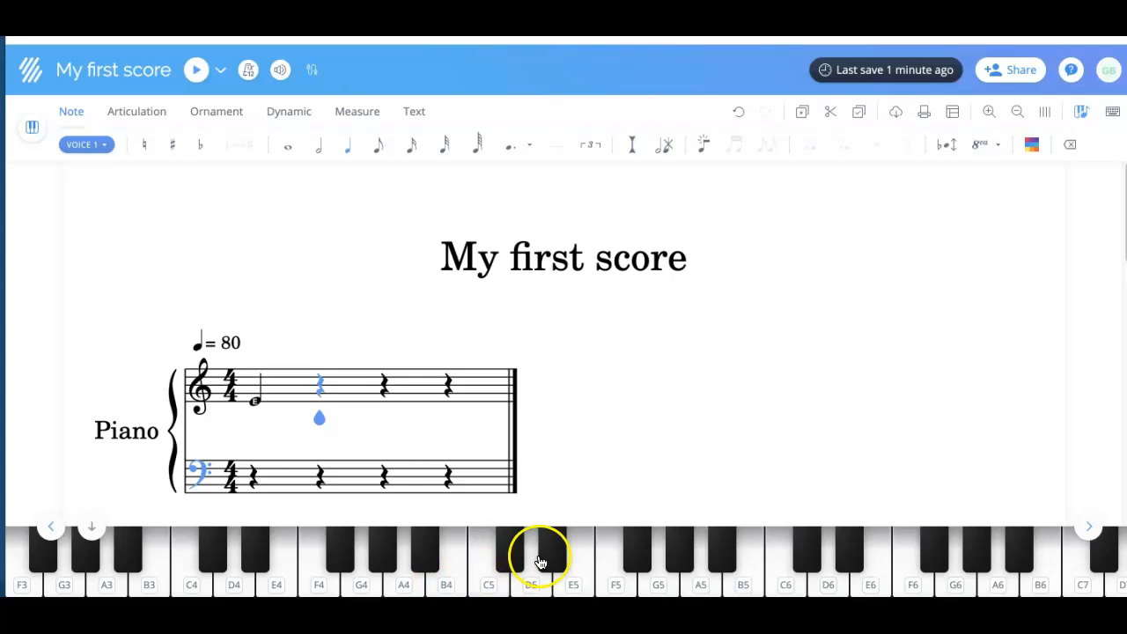
pyautogui.click(51, 530)
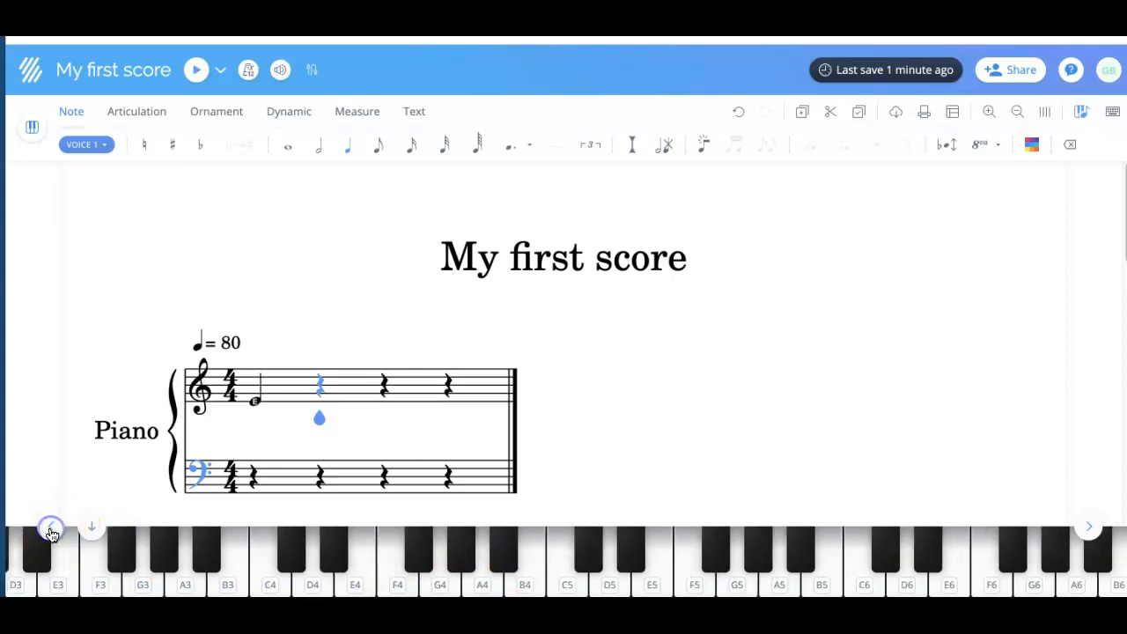
pyautogui.click(51, 530)
pyautogui.click(51, 530)
pyautogui.click(51, 530)
pyautogui.click(51, 530)
pyautogui.click(51, 530)
pyautogui.click(51, 530)
pyautogui.click(51, 530)
pyautogui.click(51, 530)
pyautogui.click(51, 530)
pyautogui.click(239, 581)
pyautogui.click(250, 587)
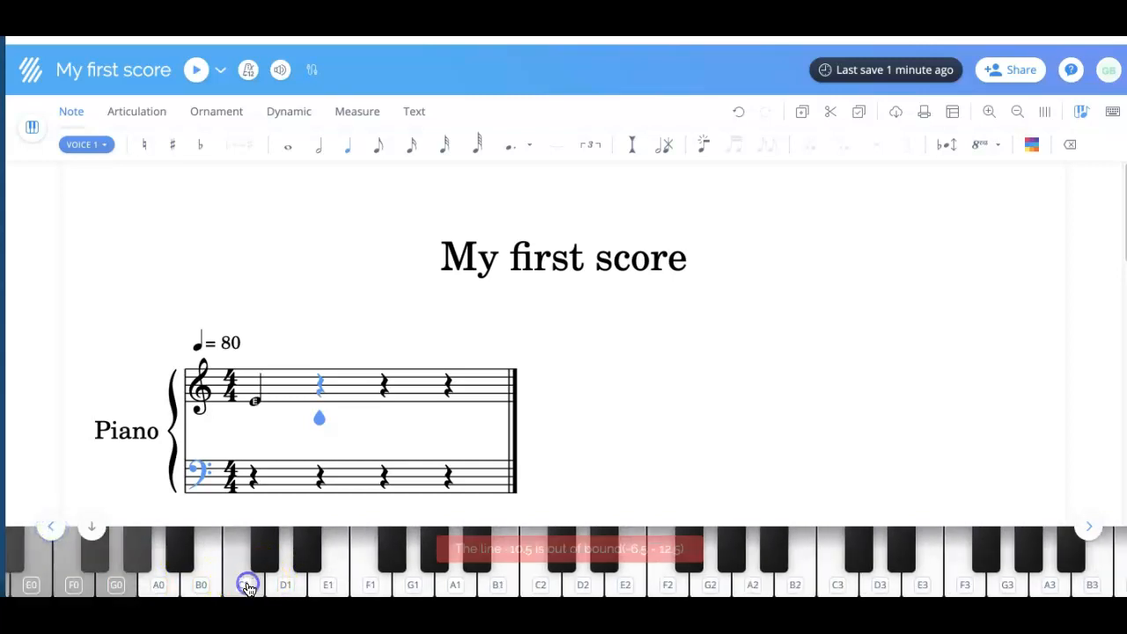
# Enter A, F and E to finish measure 1, then D to start measure 2.
pyautogui.click(750, 584)
pyautogui.click(669, 584)
pyautogui.click(628, 584)
pyautogui.click(552, 586)
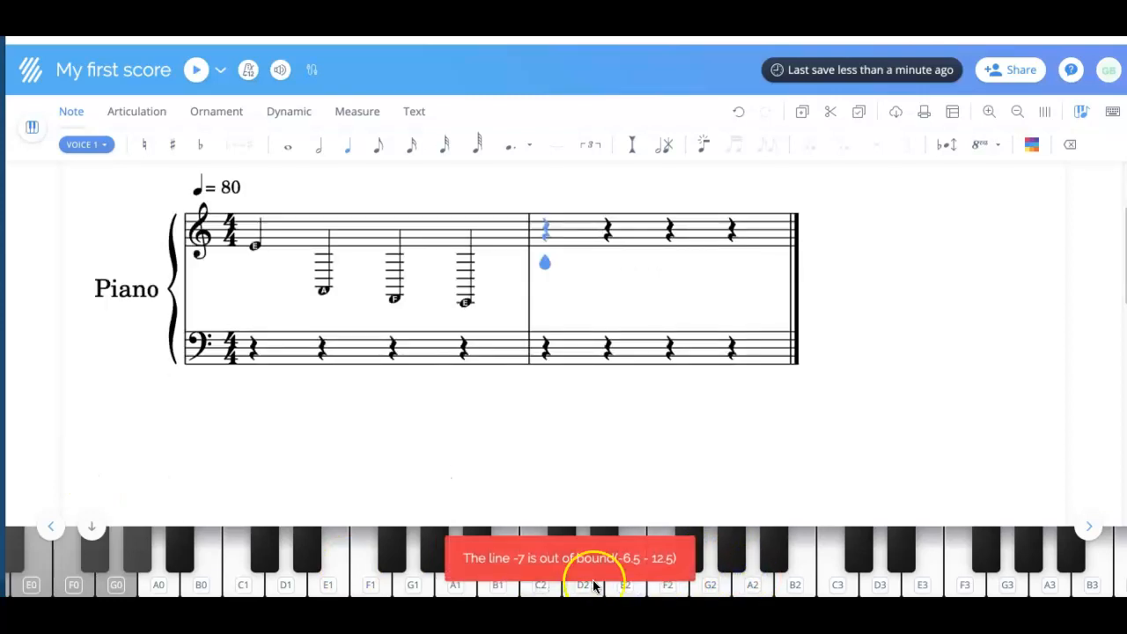
pyautogui.click(593, 590)
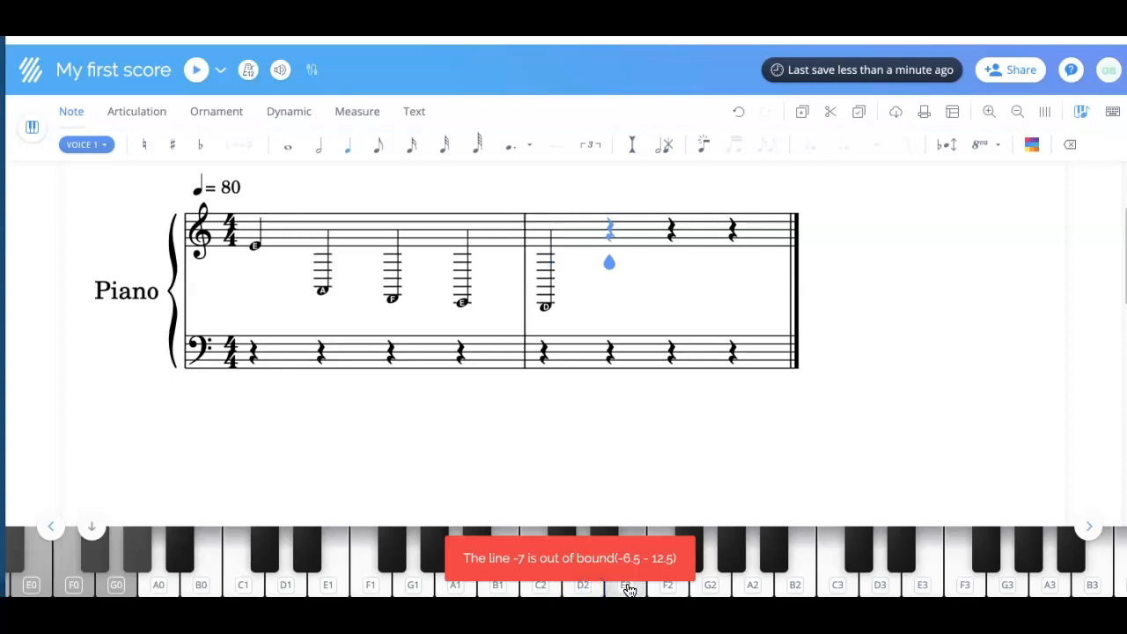
# Shift the piano up to the high octaves and enter C7, D7 and E7 to complete measure 2.
pyautogui.click(1088, 526)
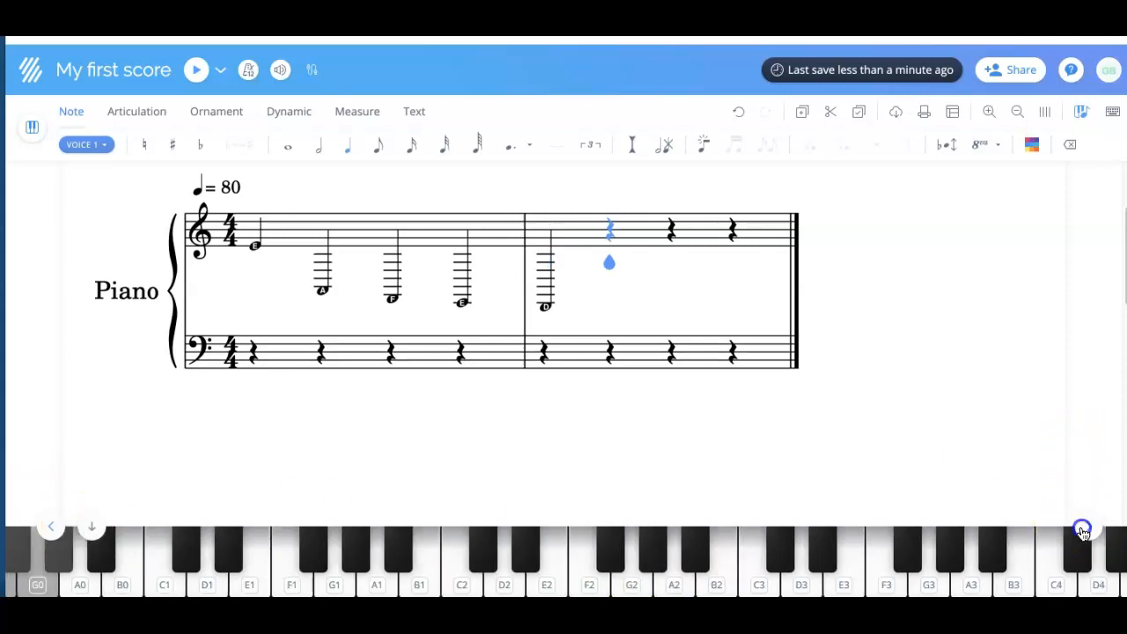
pyautogui.click(1082, 529)
pyautogui.click(1082, 529)
pyautogui.click(1082, 529)
pyautogui.click(1083, 529)
pyautogui.click(1082, 530)
pyautogui.click(1082, 529)
pyautogui.click(1082, 529)
pyautogui.click(1082, 529)
pyautogui.click(1082, 529)
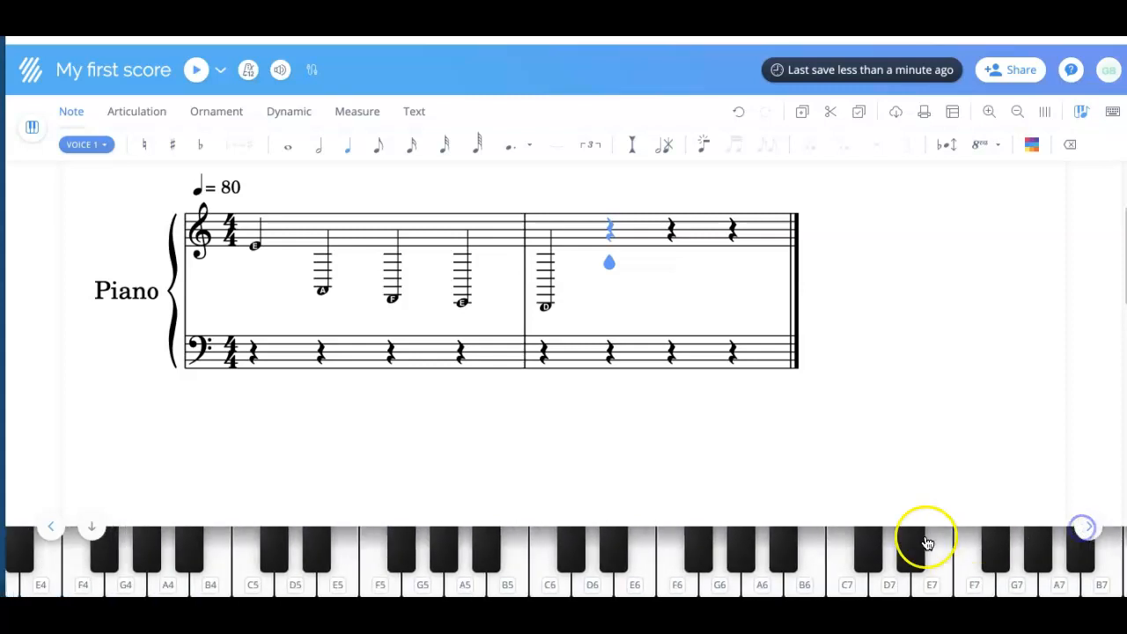
pyautogui.click(850, 586)
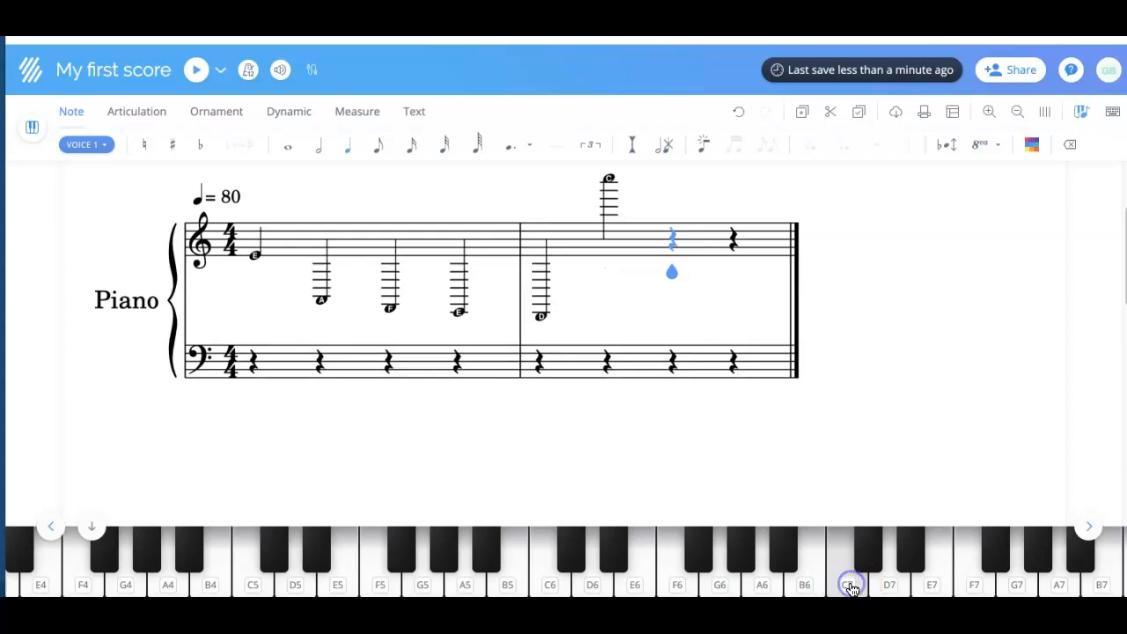
pyautogui.click(888, 583)
pyautogui.click(938, 584)
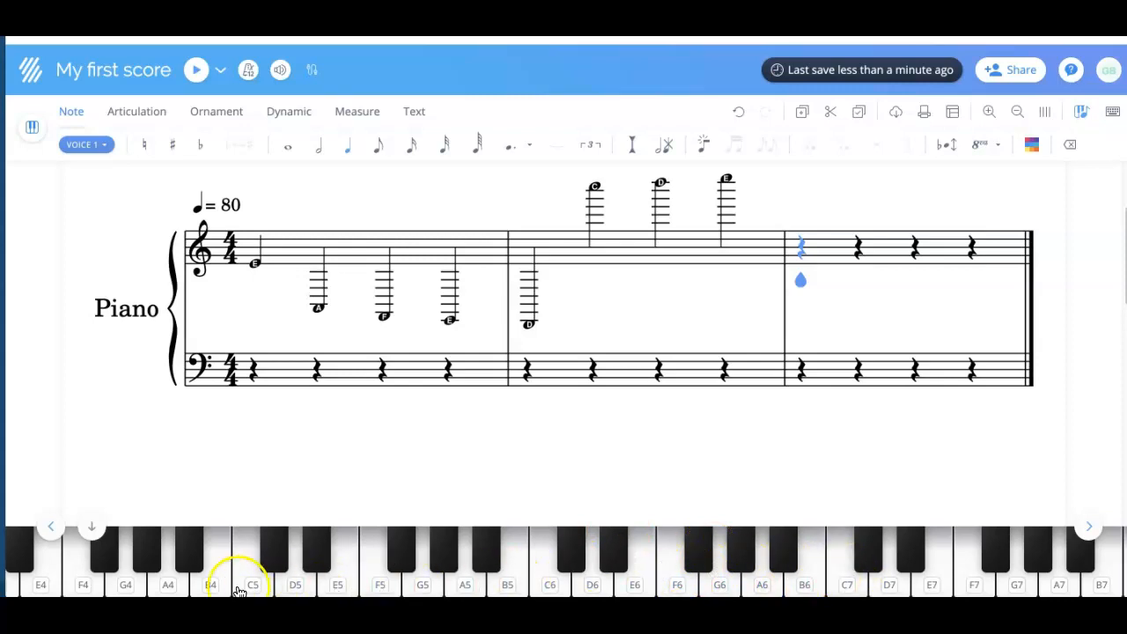
# Shift the piano back down and enter C, F, C and repeated C4 notes through measures 3 and 4.
pyautogui.click(51, 526)
pyautogui.click(50, 526)
pyautogui.click(50, 526)
pyautogui.click(50, 526)
pyautogui.click(50, 527)
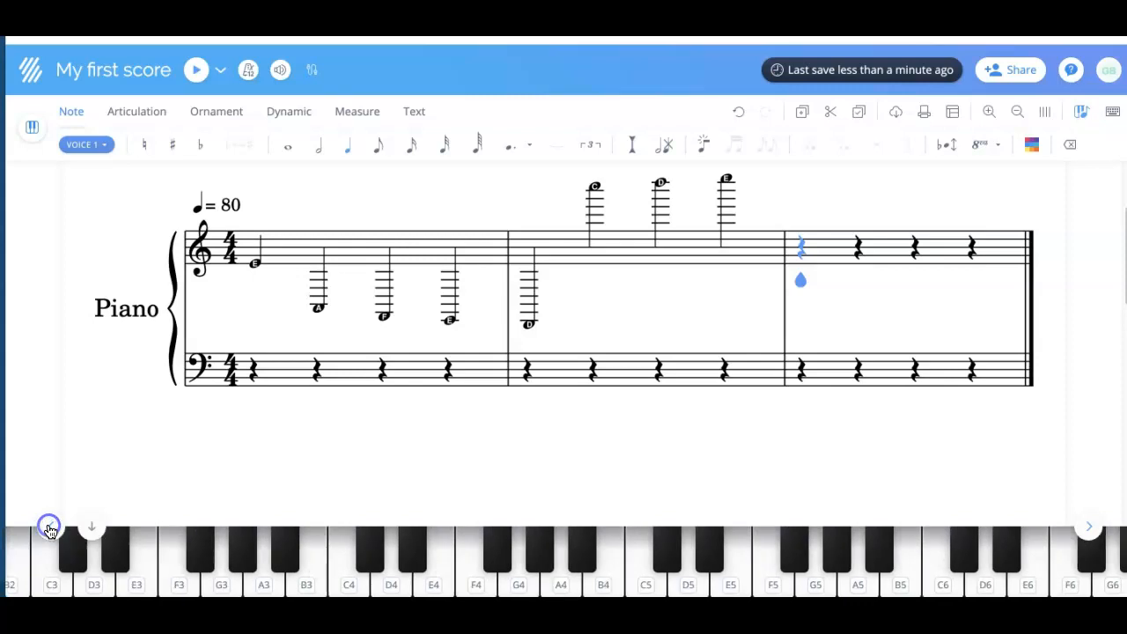
pyautogui.click(50, 527)
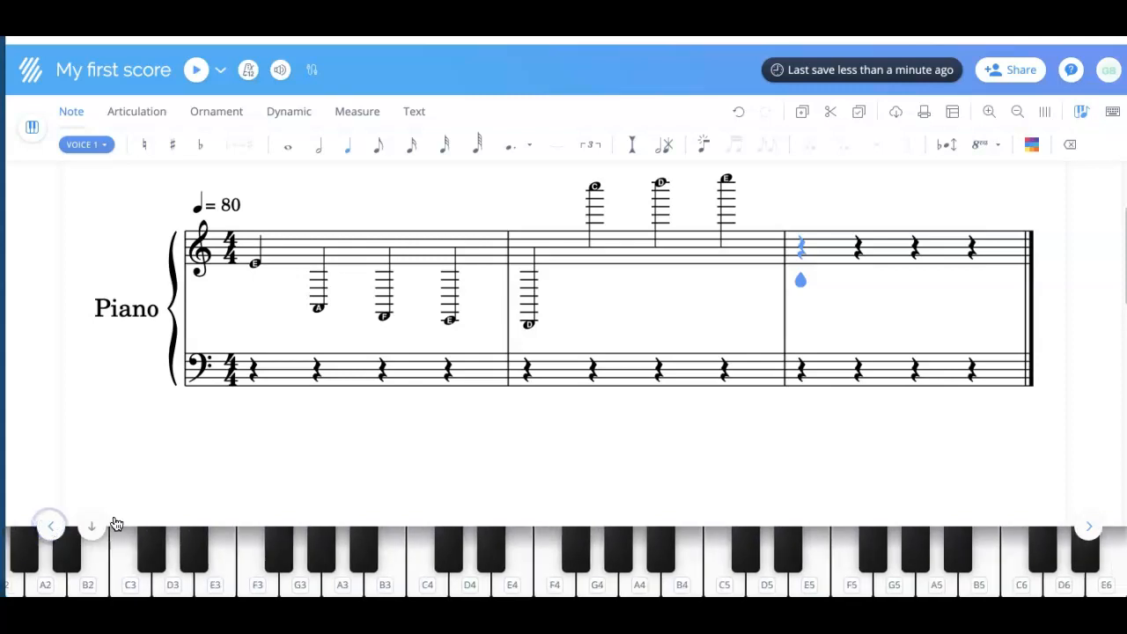
pyautogui.click(50, 527)
pyautogui.click(211, 581)
pyautogui.click(639, 579)
pyautogui.click(503, 581)
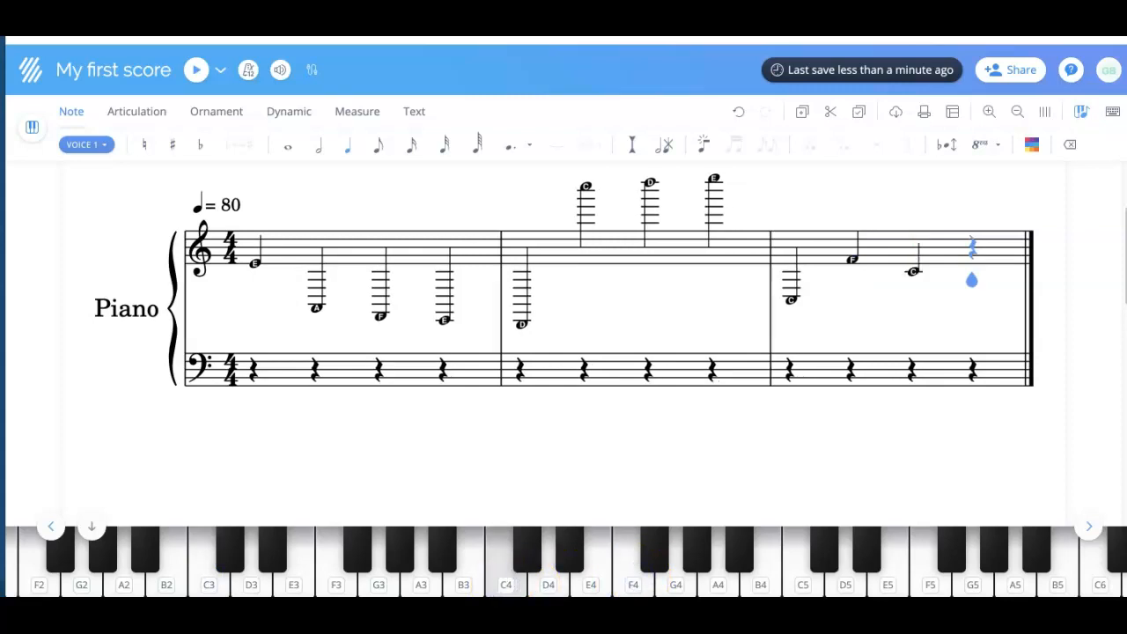
pyautogui.click(509, 561)
pyautogui.click(509, 561)
pyautogui.click(509, 561)
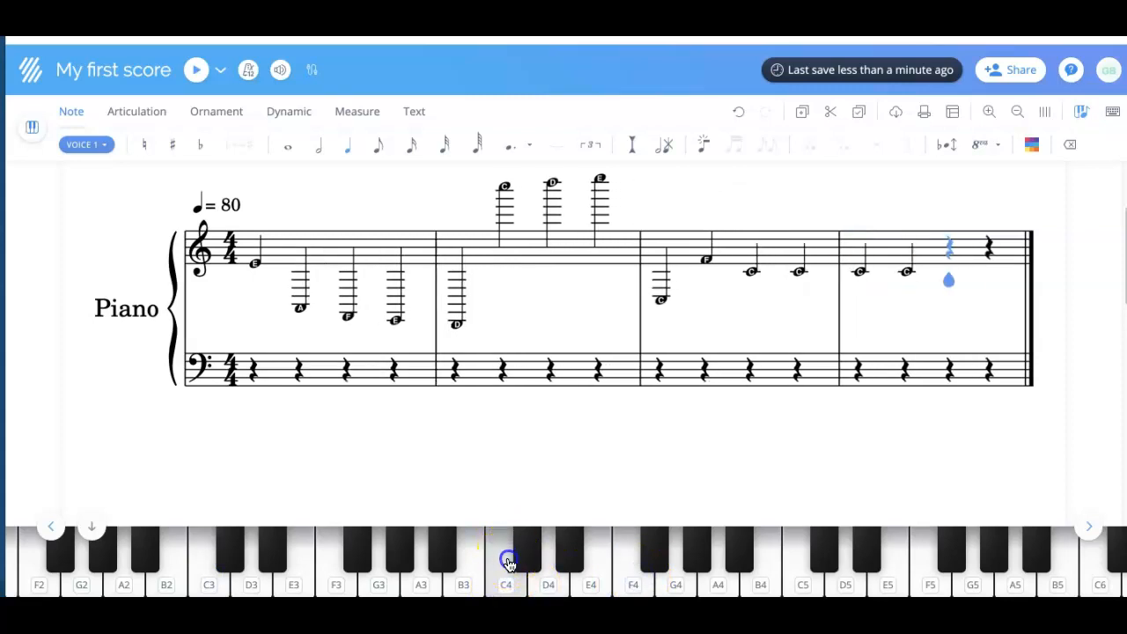
pyautogui.click(509, 561)
pyautogui.click(497, 568)
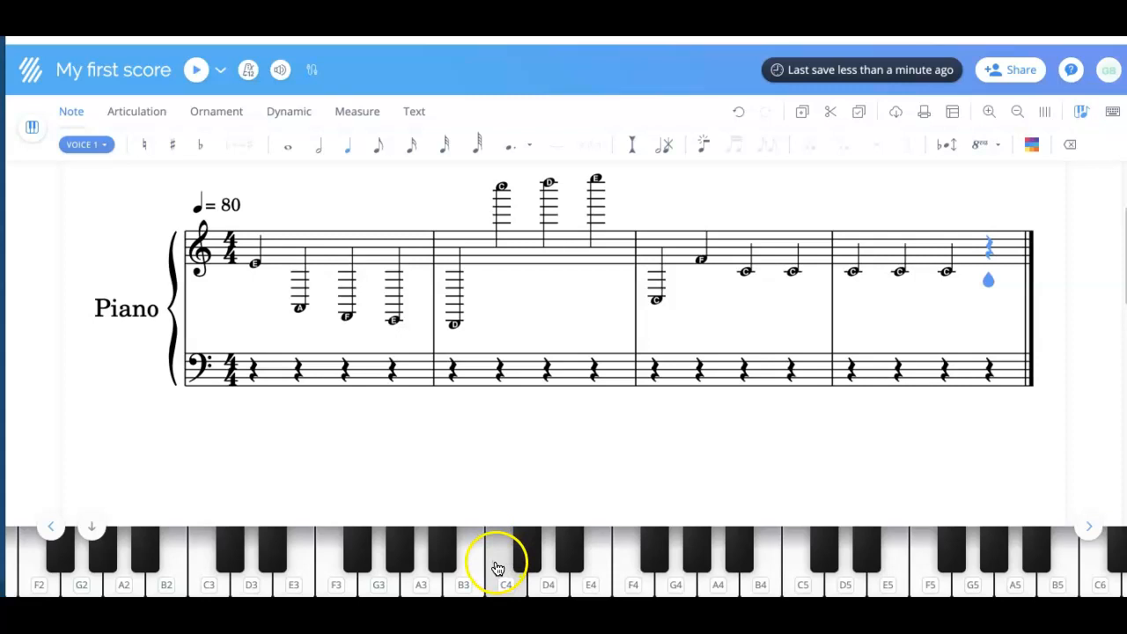